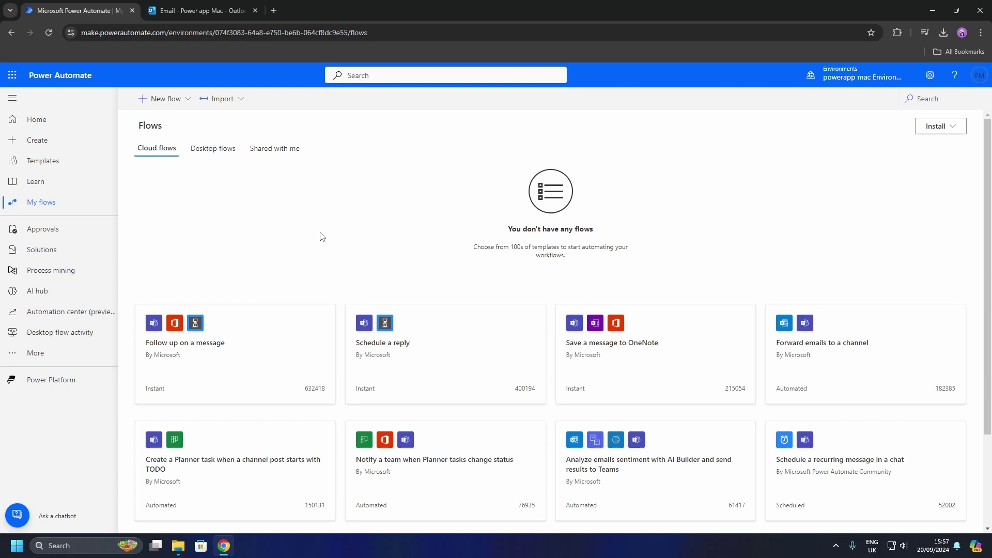
Step: Start an instant cloud flow named 'Send an email with attachment' using the Manually trigger a flow trigger
click(161, 99)
click(199, 211)
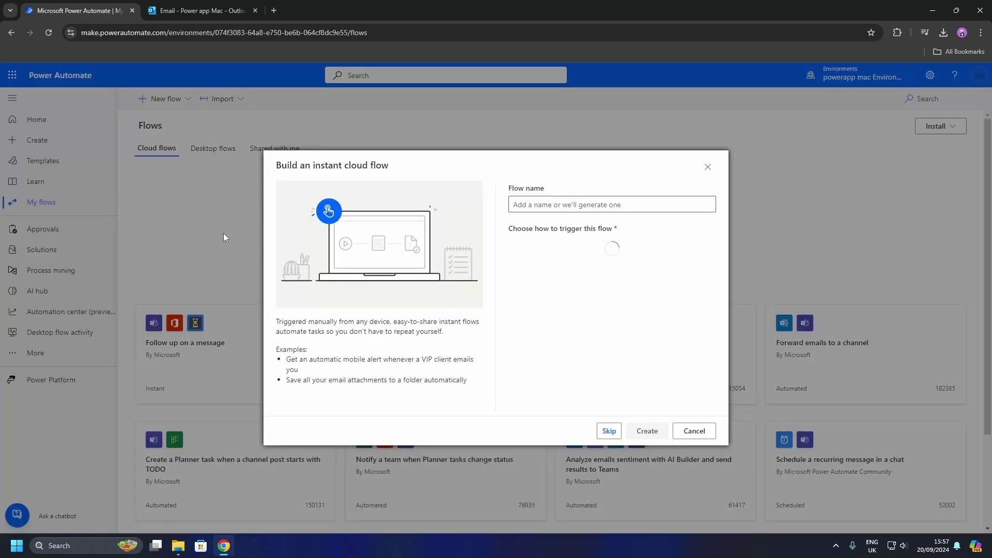
click(630, 205)
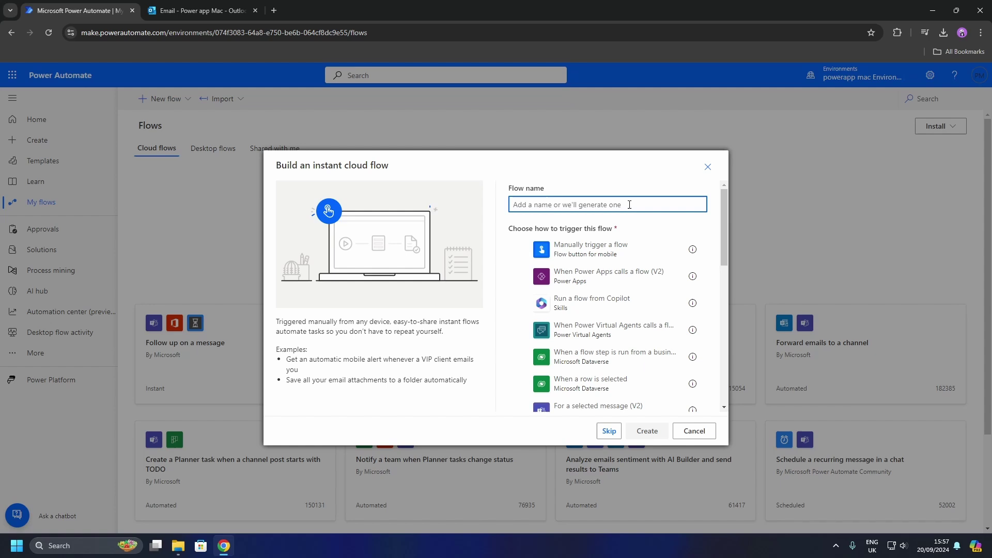
text(Swnd a)
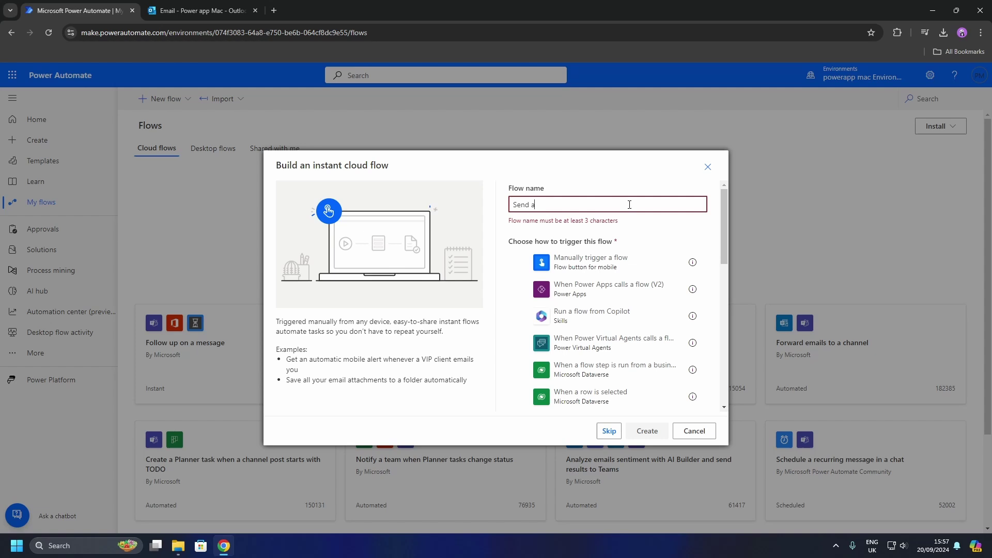
text(n email with attachment)
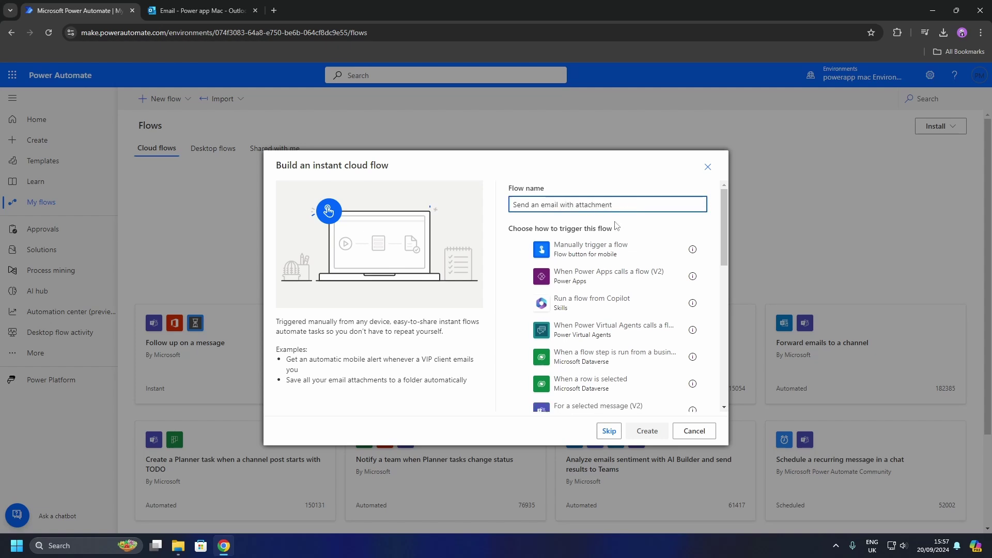
click(591, 249)
Step: Create the flow, switch to the classic designer, and add a new step listing Office 365 Outlook actions
click(648, 431)
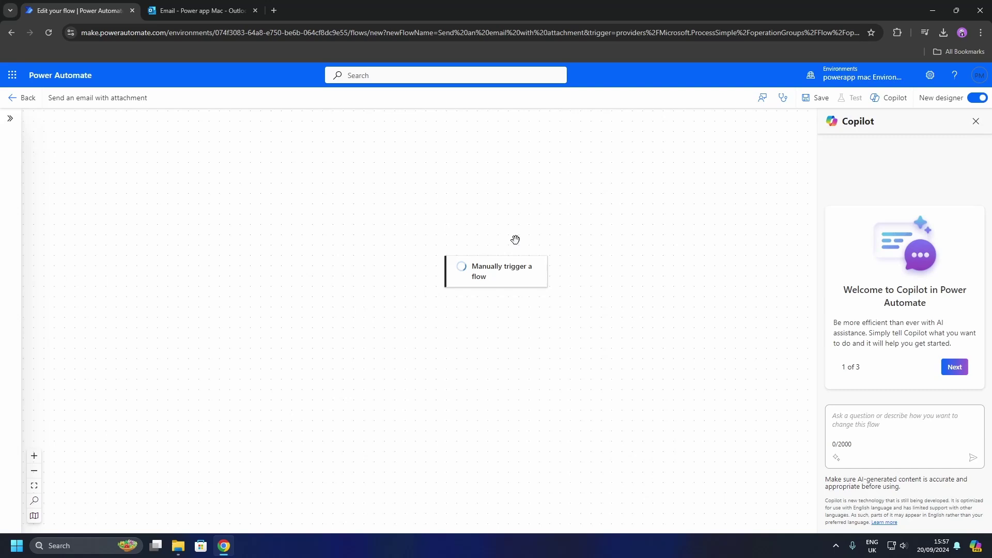
click(974, 100)
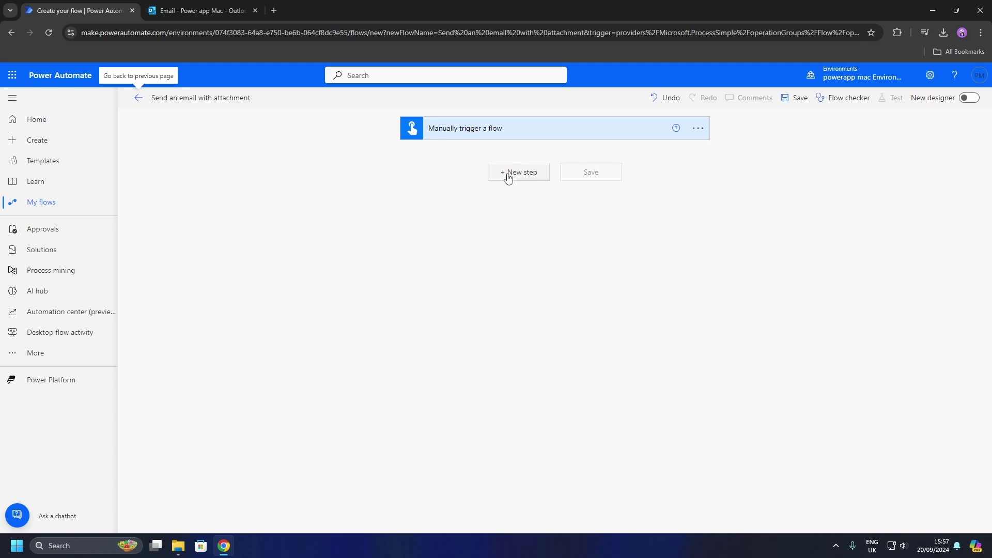
click(508, 176)
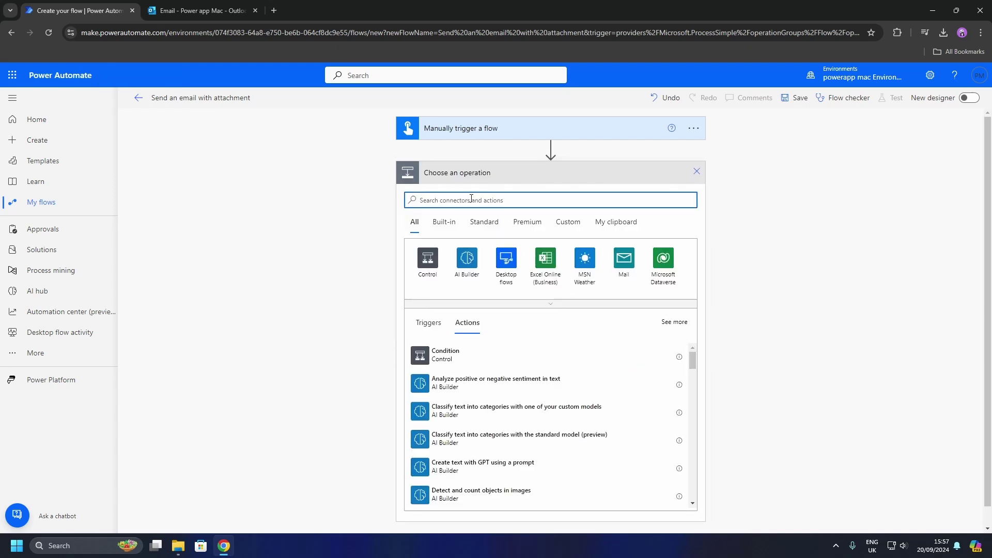
text(outlook)
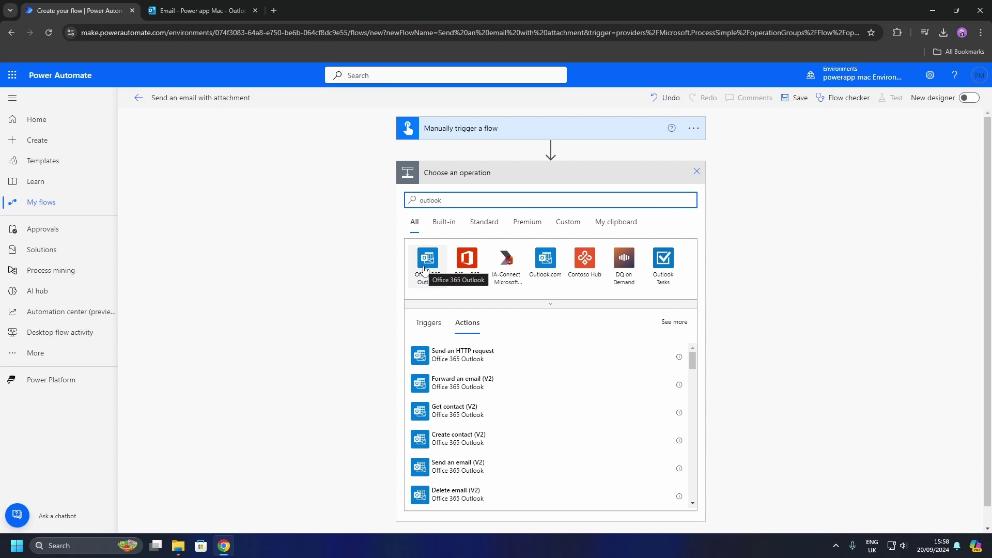
click(425, 264)
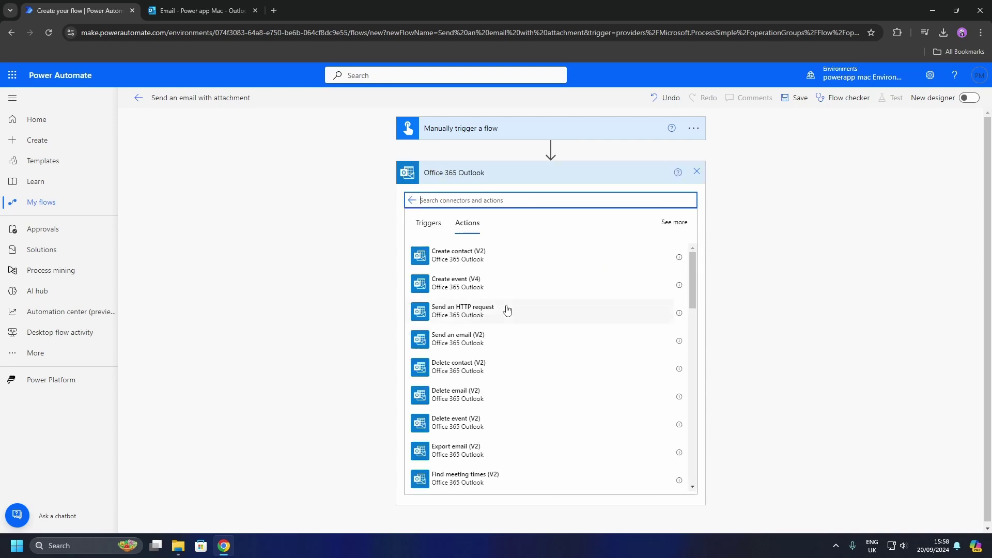
drag(691, 266, 693, 271)
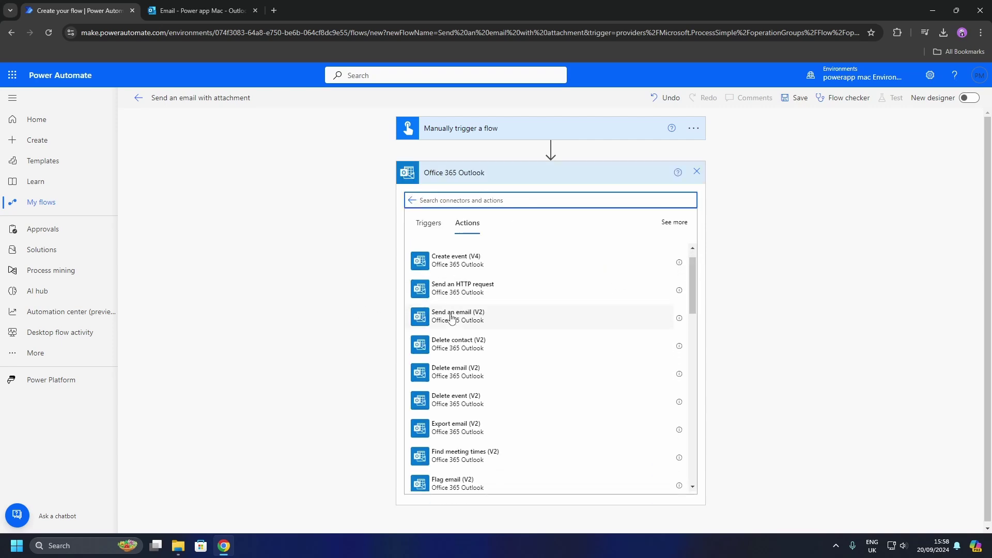
Step: Add the Send an email (V2) action addressed to the signed-in account
click(495, 323)
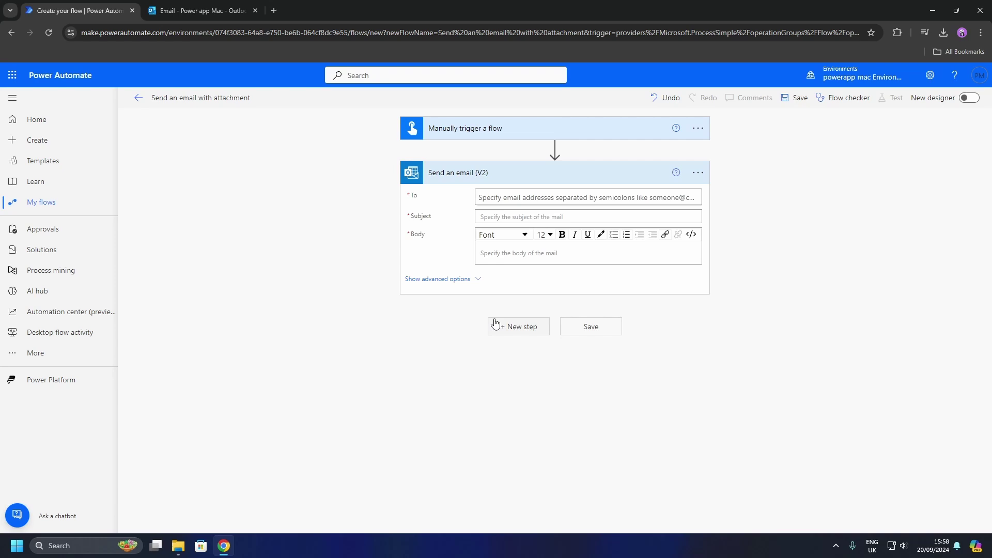
click(636, 197)
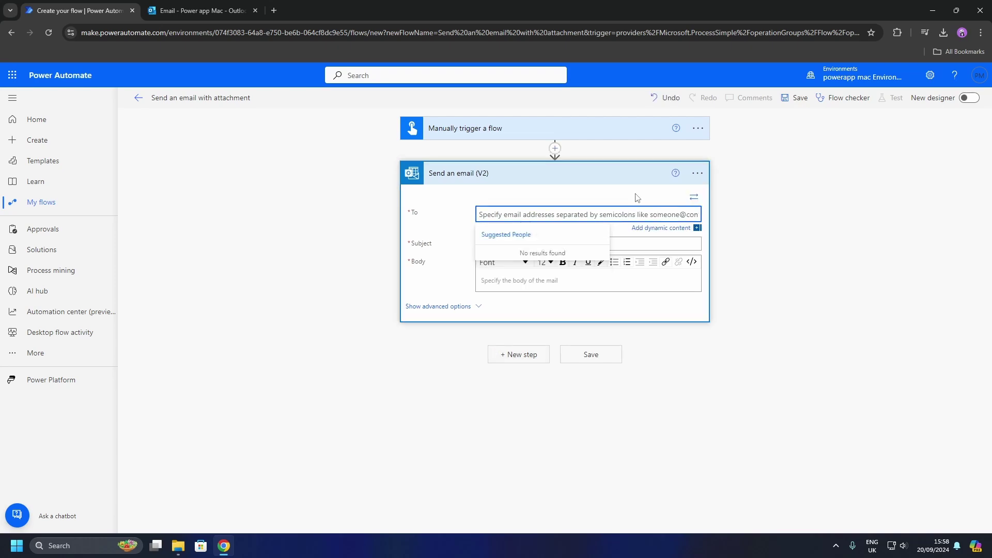
text(powerapp mac)
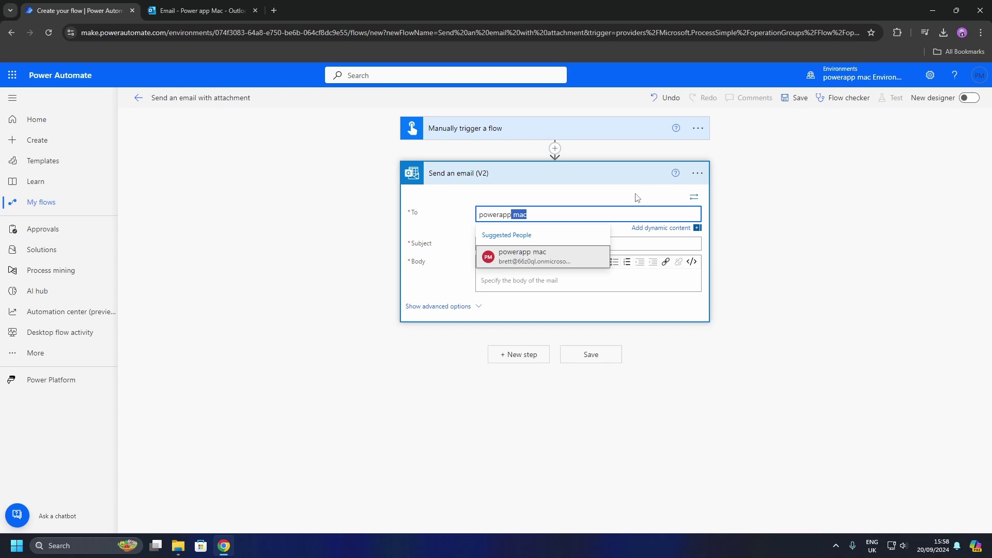
click(540, 254)
Step: Enter subject 'Subject test' and body 'Body test', then save the flow
click(520, 250)
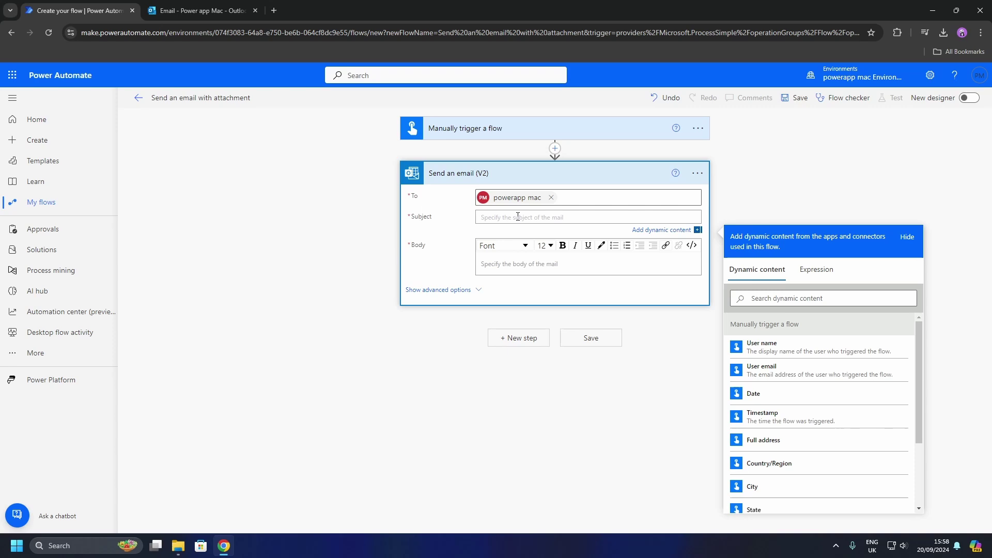
text(Subject test)
click(526, 263)
text(Body test)
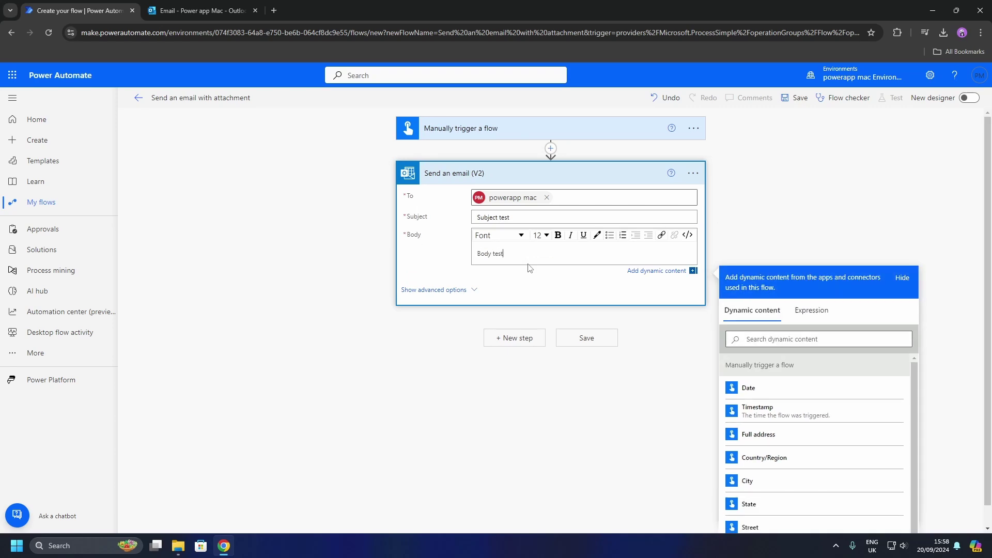
click(322, 223)
Step: Save the flow and run a manual test of it
click(797, 97)
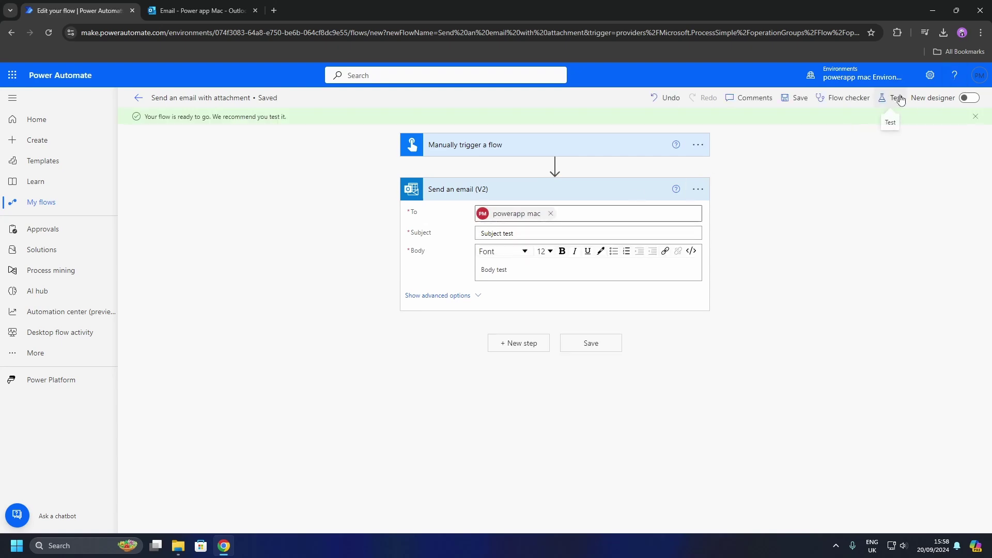
click(896, 99)
click(823, 126)
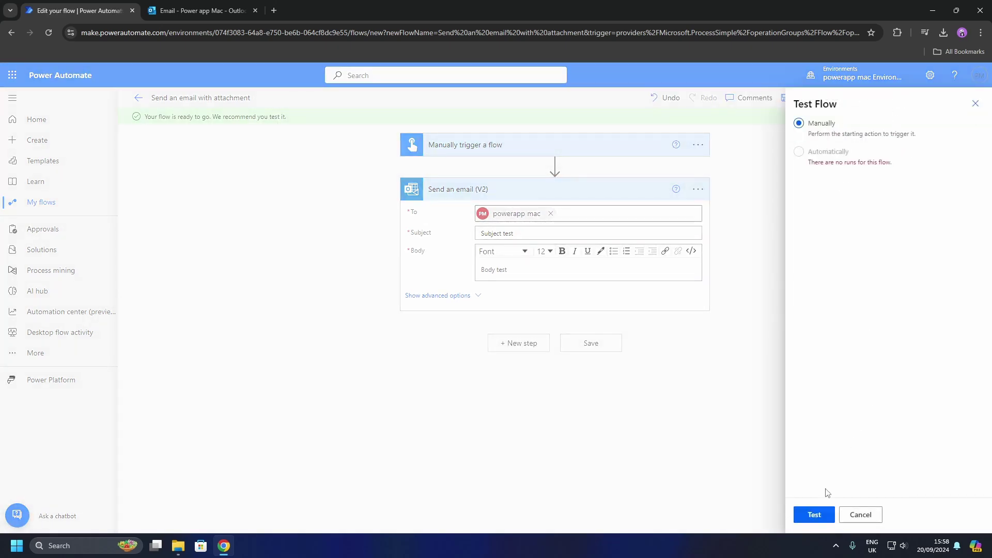
click(814, 516)
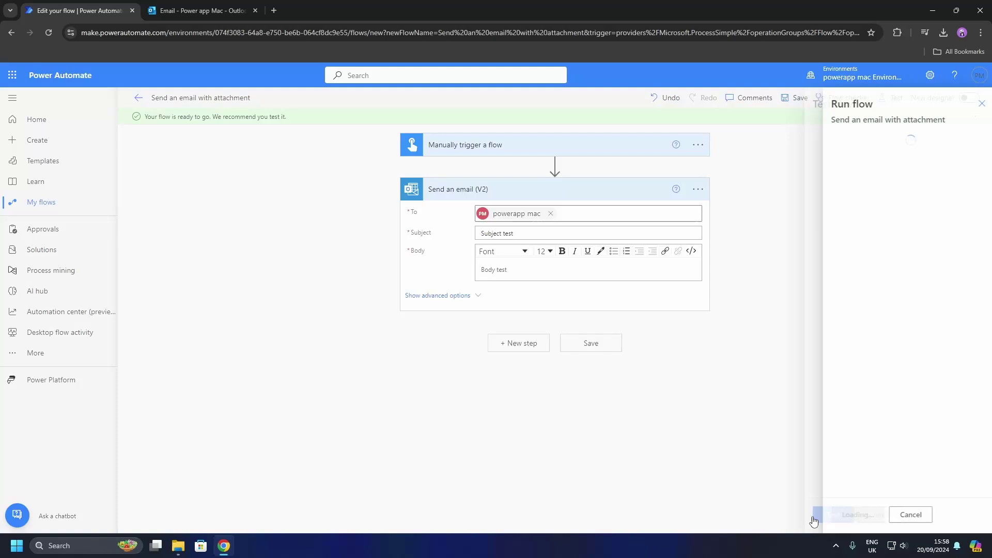
click(850, 516)
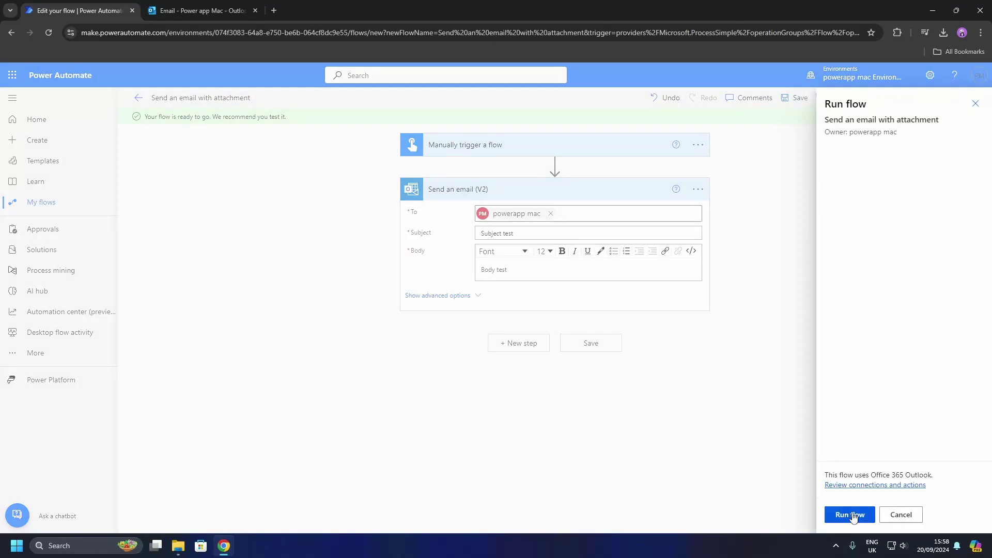
click(853, 517)
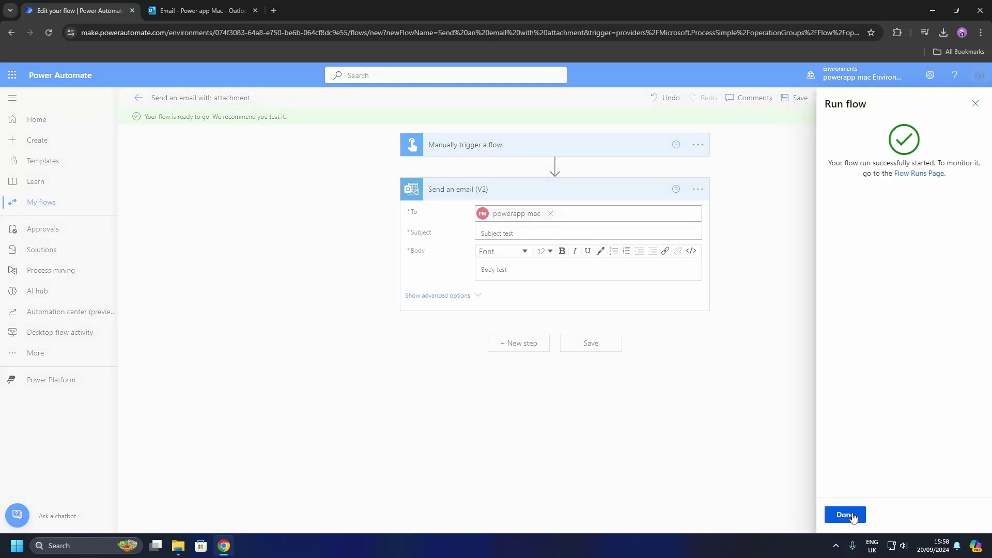
click(854, 517)
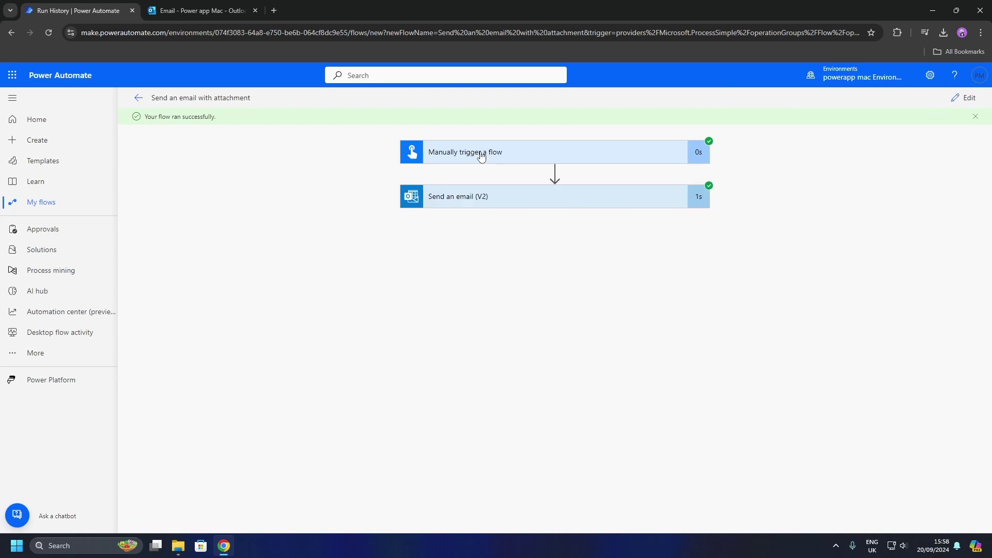
Step: Review the run details, showing the Send an email (V2) step's To, Subject and Body inputs
click(481, 154)
click(491, 158)
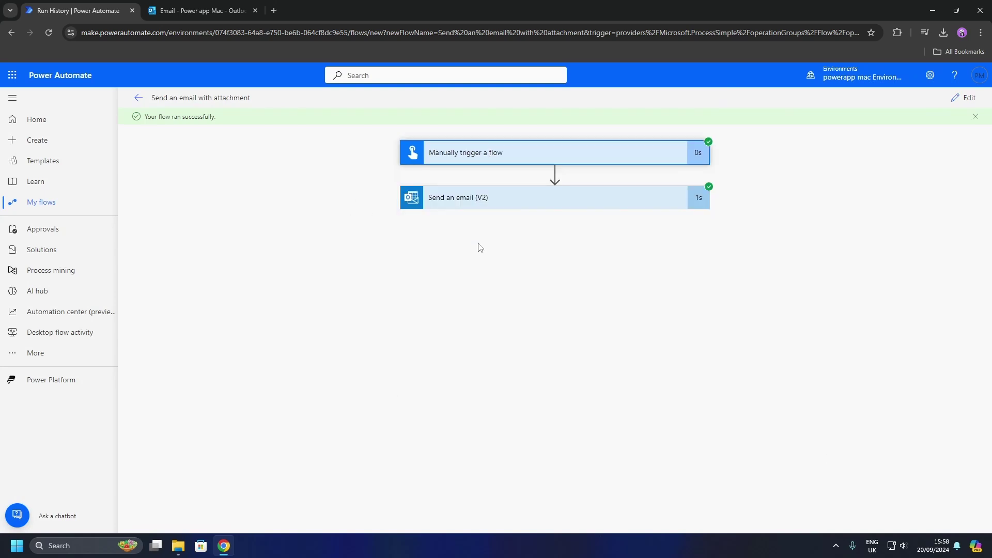
click(465, 199)
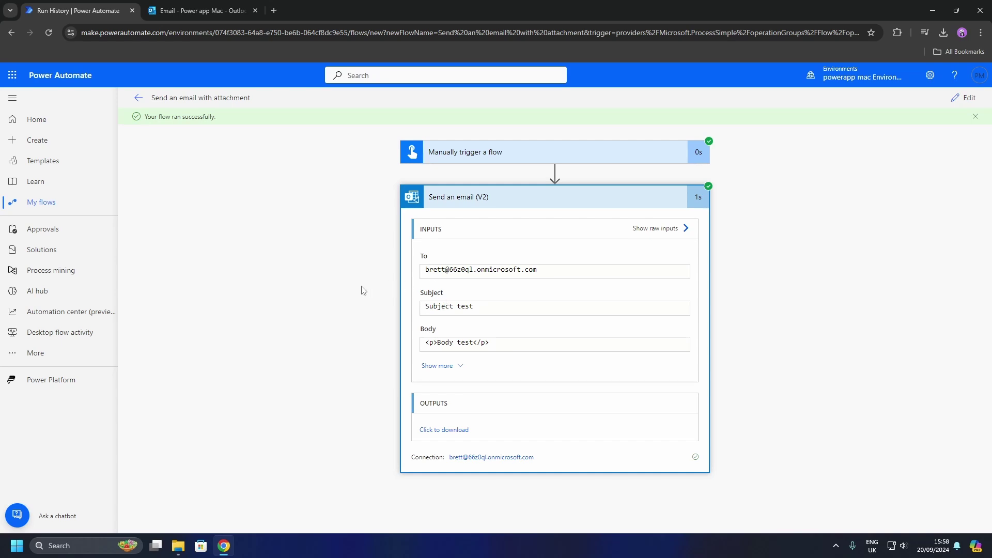
Step: Confirm the 'Subject test' email arrived in the Outlook inbox, then reopen the email action's settings
click(225, 10)
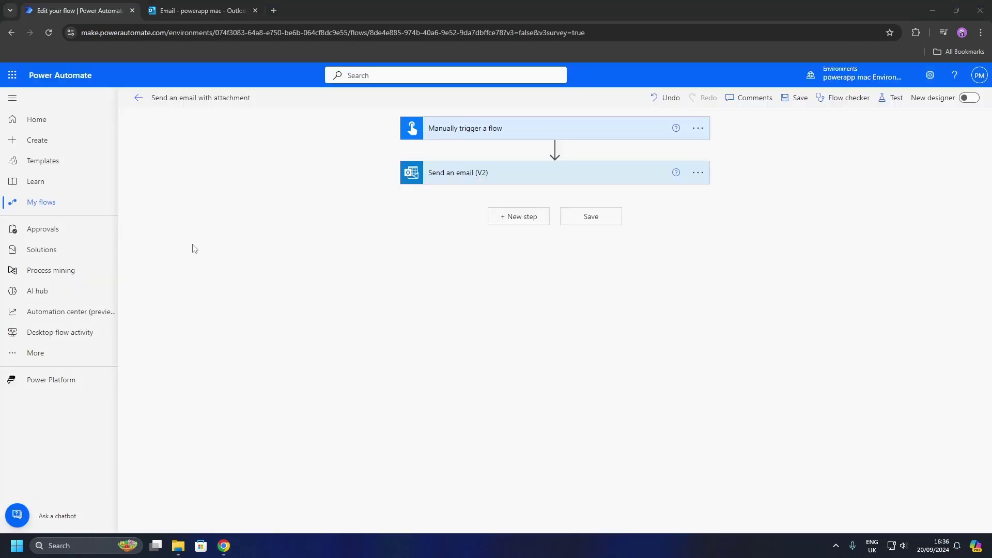
click(439, 175)
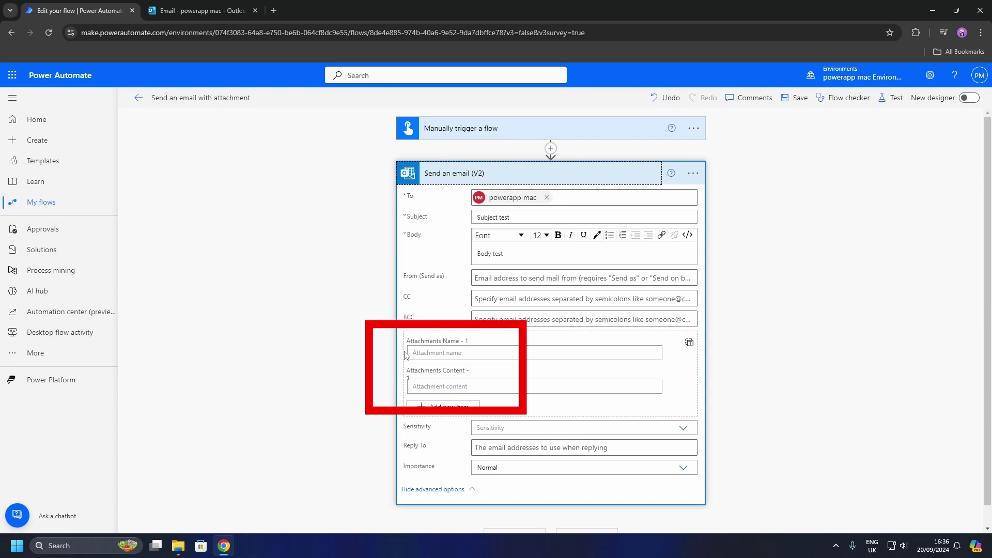
Step: Open customers-100.csv from the send email tutorial folder to view it, then close Excel
click(181, 548)
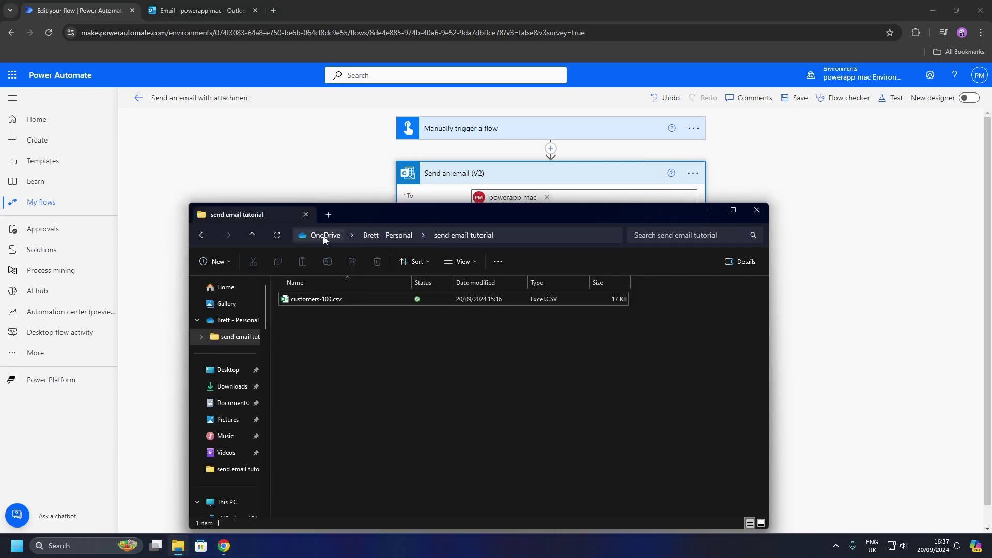
double_click(378, 300)
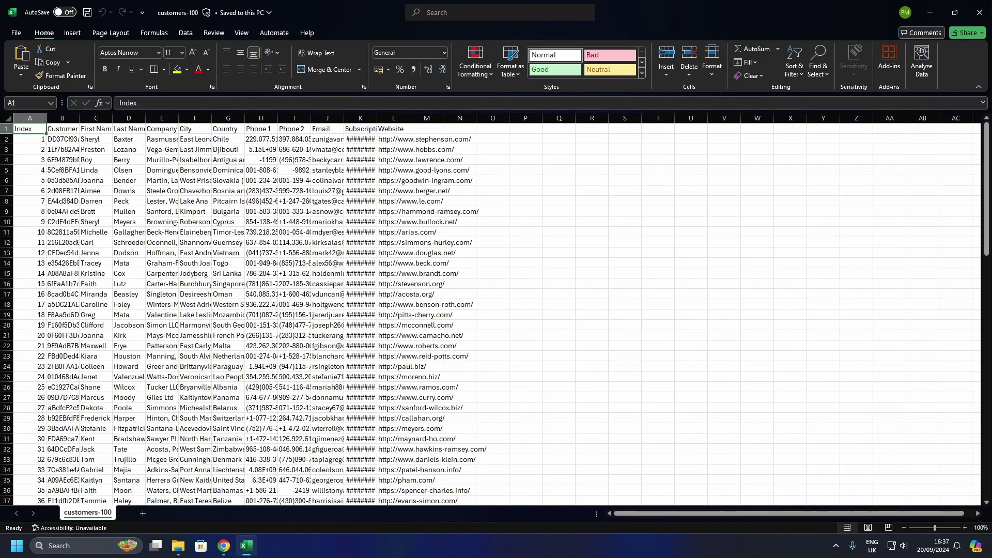
click(980, 12)
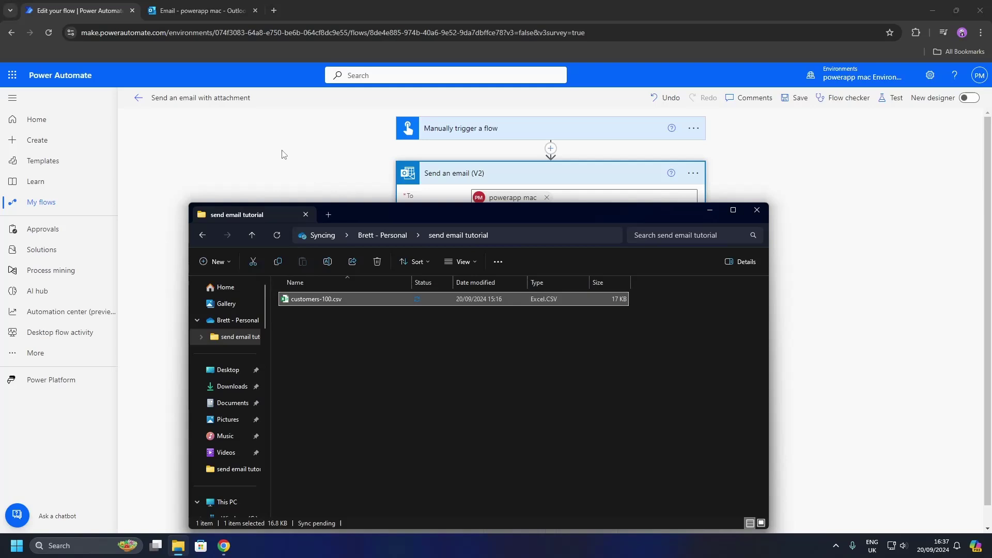
Step: Insert a OneDrive Get file content action between the manual trigger and the email step
click(285, 154)
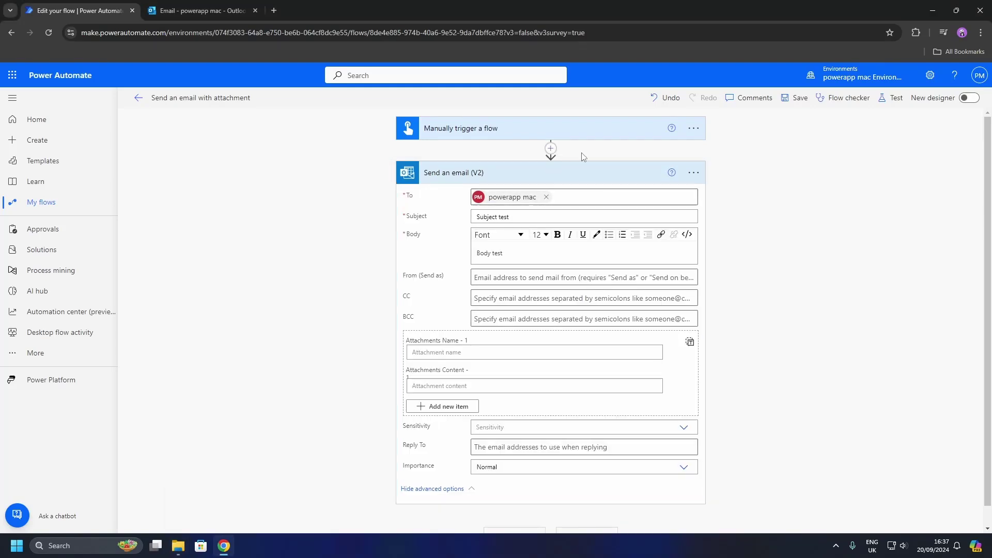
click(551, 149)
click(554, 165)
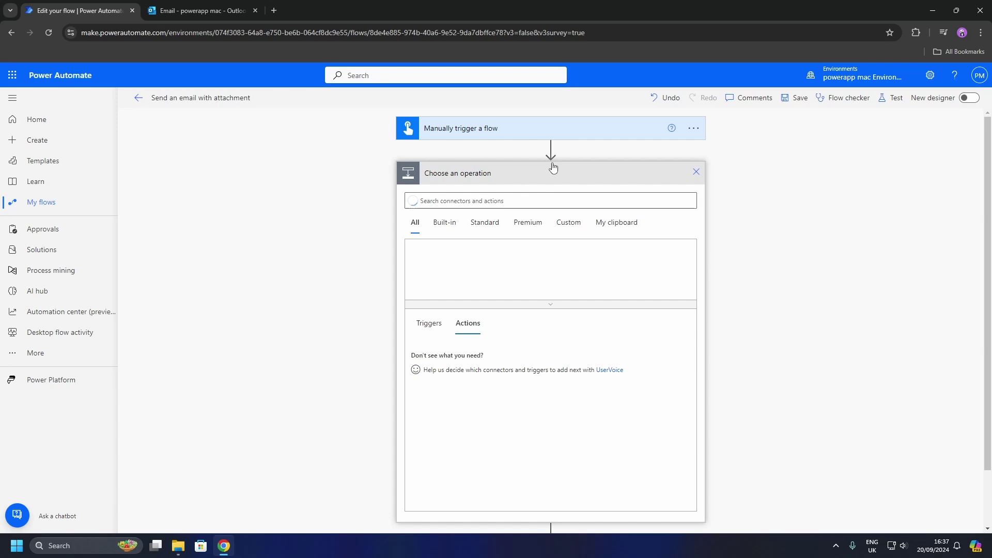
text(onedri)
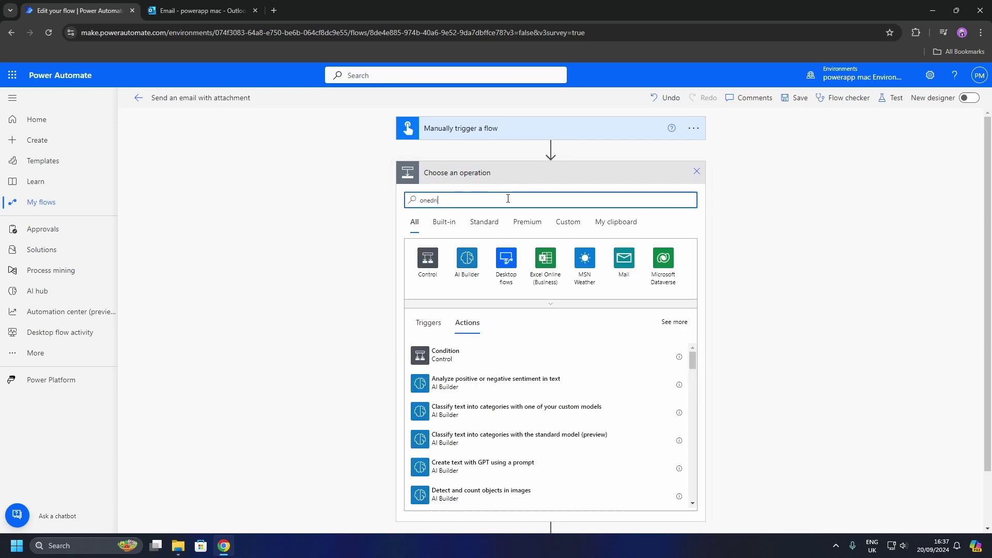
text(ve)
click(467, 258)
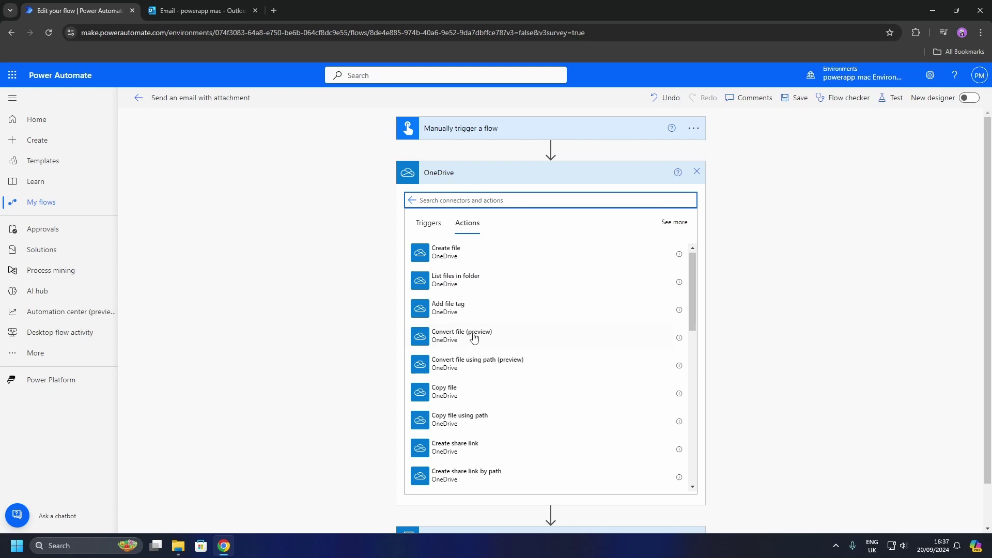
scroll(500, 345, down, 2)
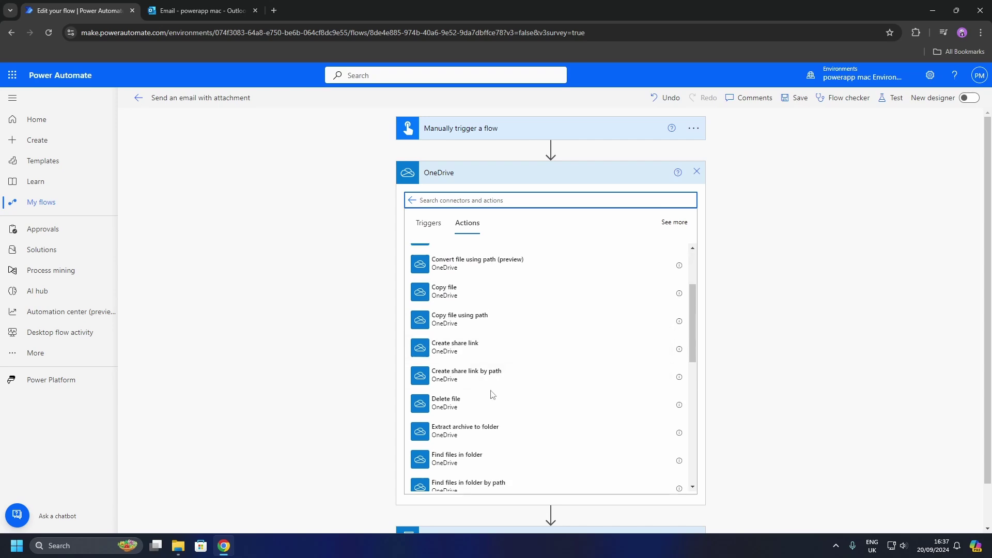
scroll(488, 400, down, 2)
click(462, 412)
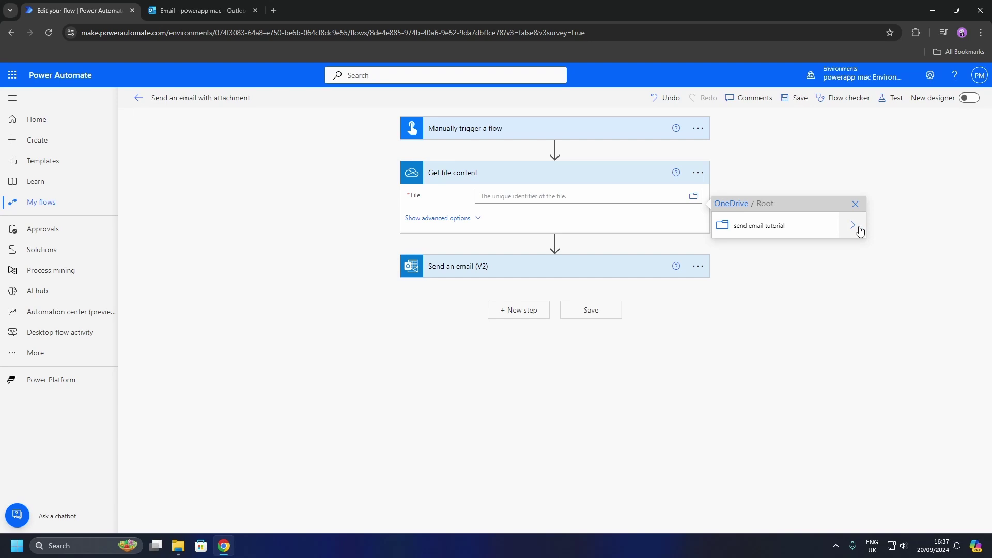
Step: Point Get file content's File at customers-100.csv in the send email tutorial folder
click(854, 226)
click(770, 230)
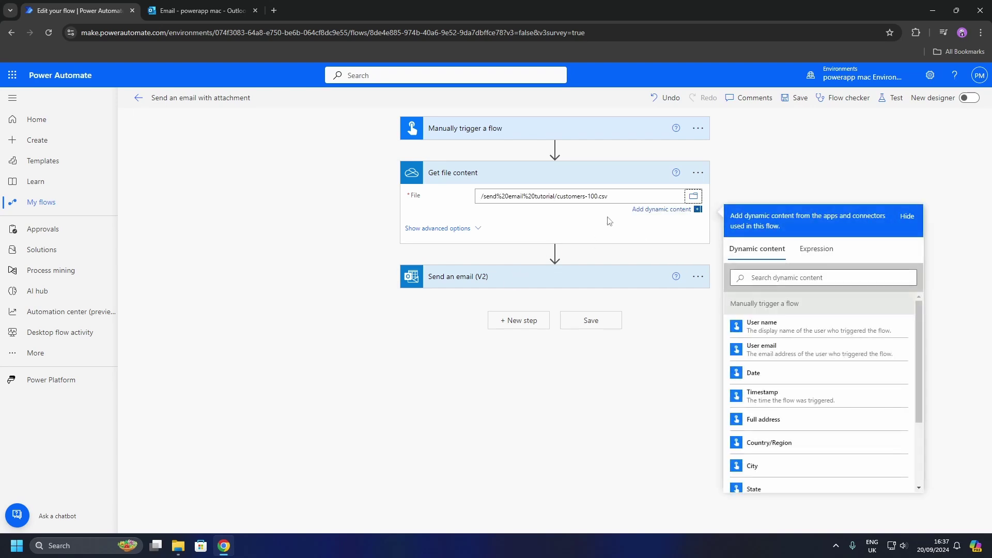
Step: Attach the File content output to the email, naming the attachment customers-100.csv
click(505, 277)
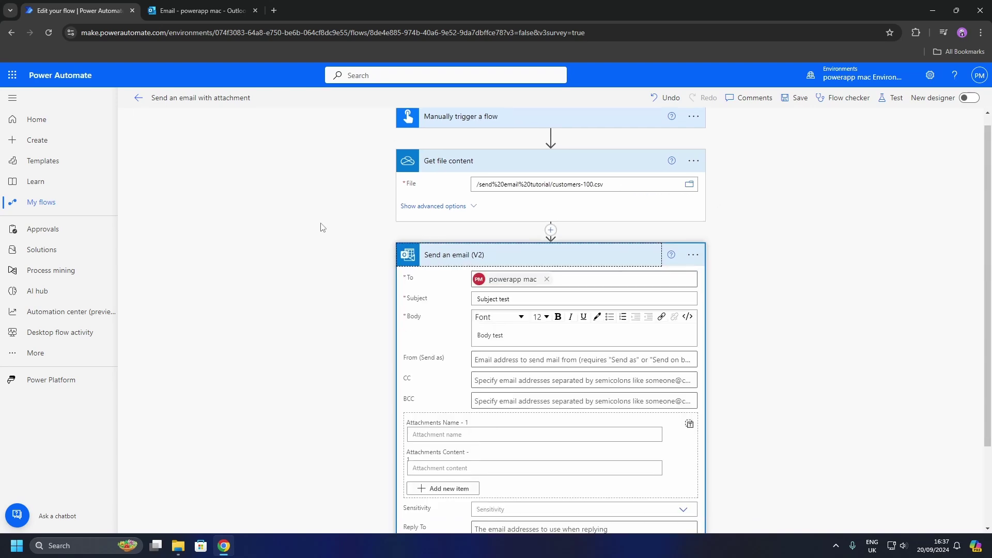
click(438, 428)
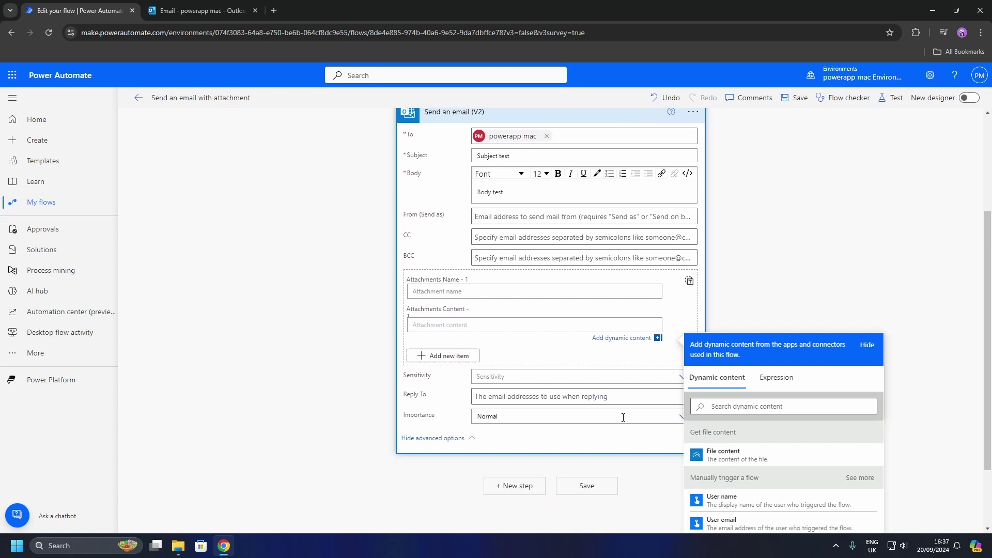
click(745, 464)
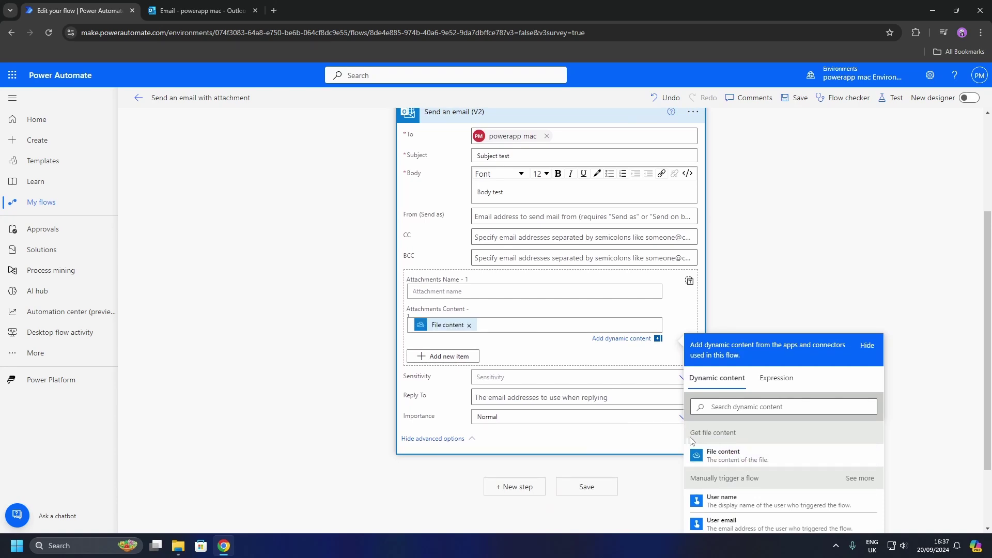
scroll(427, 341, up, 3)
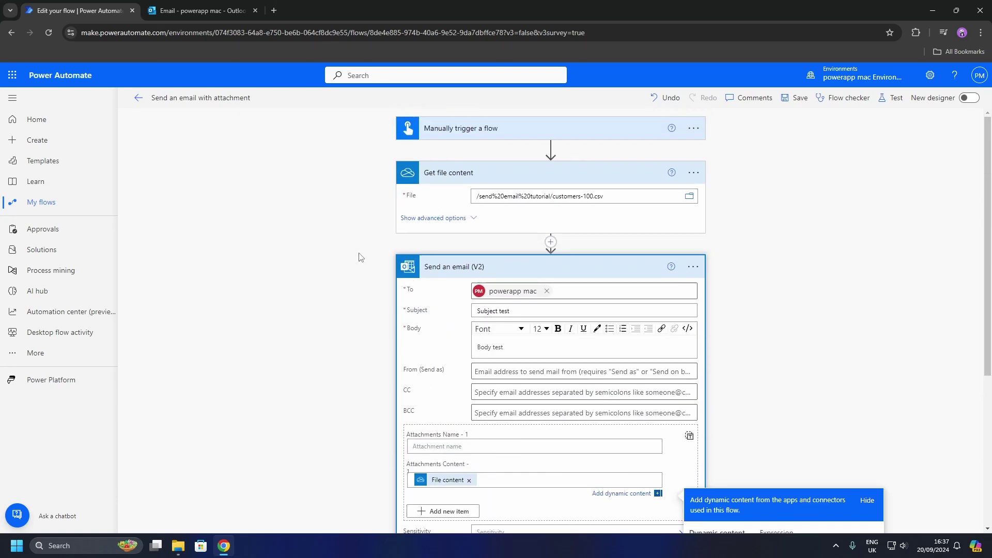
scroll(360, 258, down, 1)
click(421, 405)
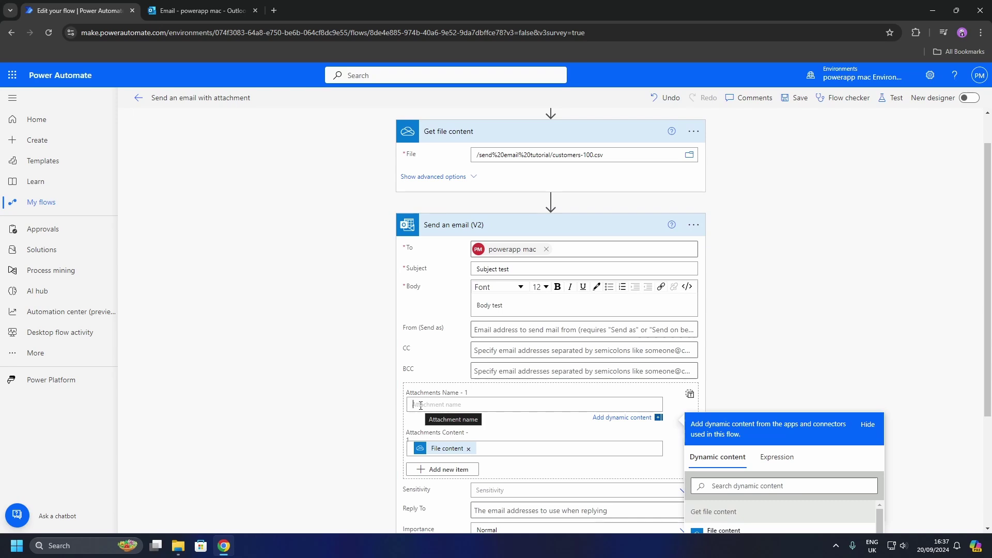
text(customers)
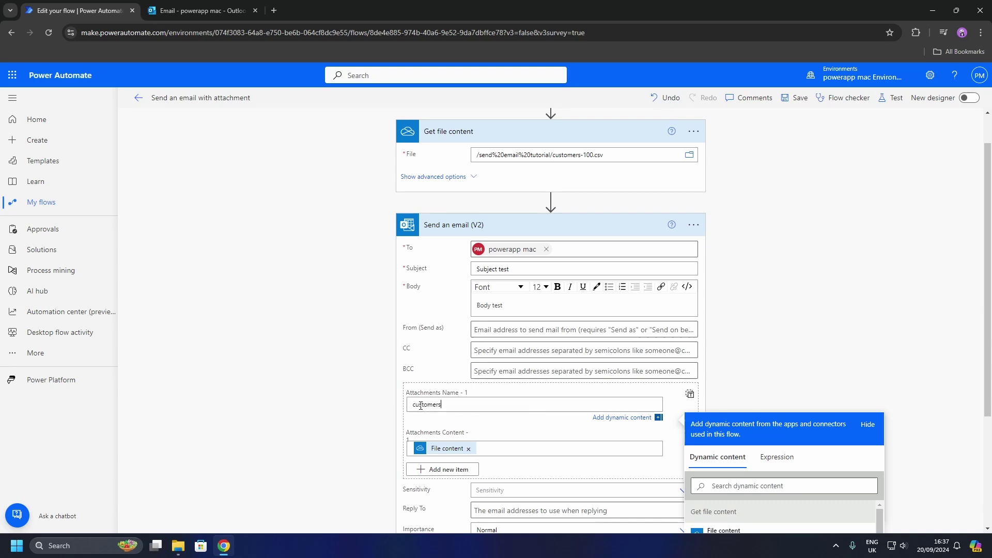
text(-100.csv)
click(311, 314)
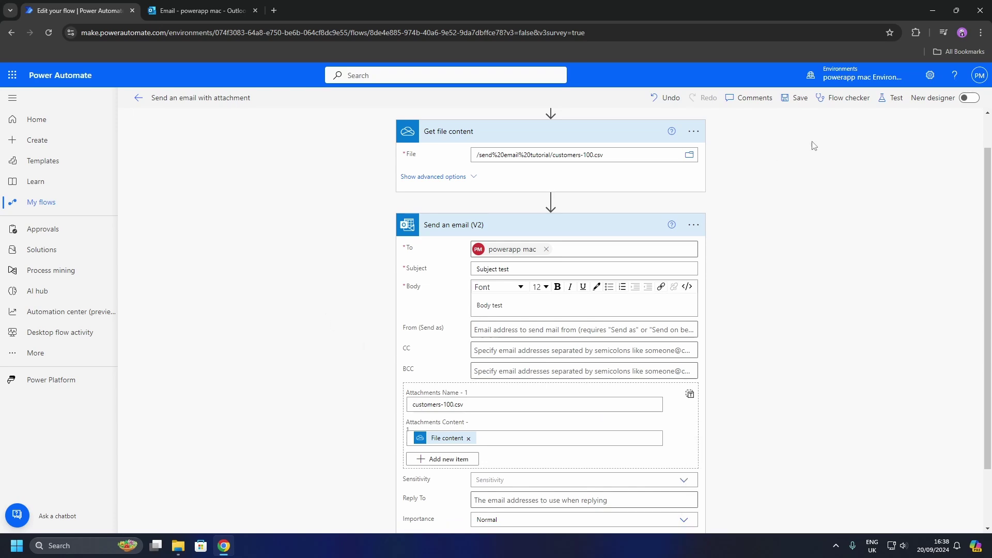
Step: Save the updated flow and run a manual test, with all three steps succeeding
click(893, 98)
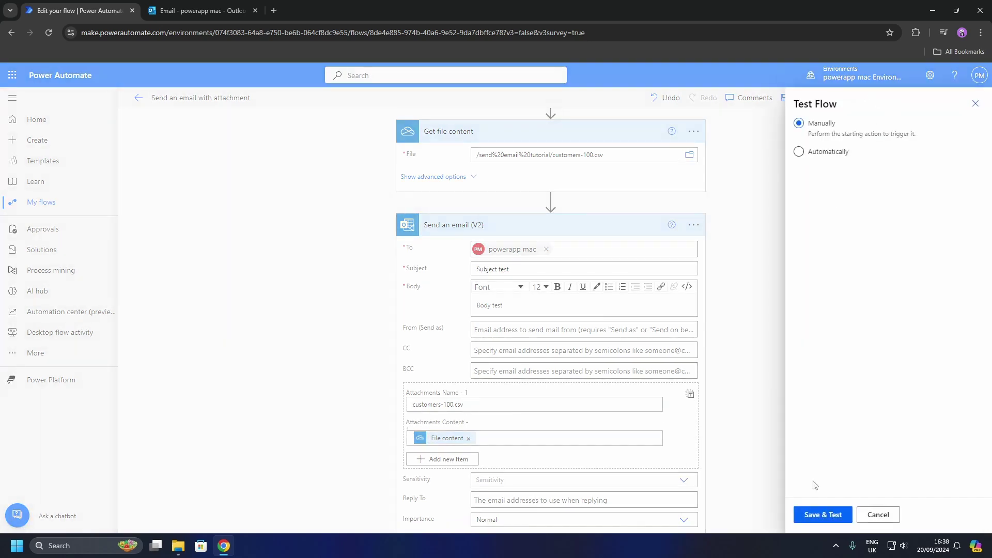
click(824, 515)
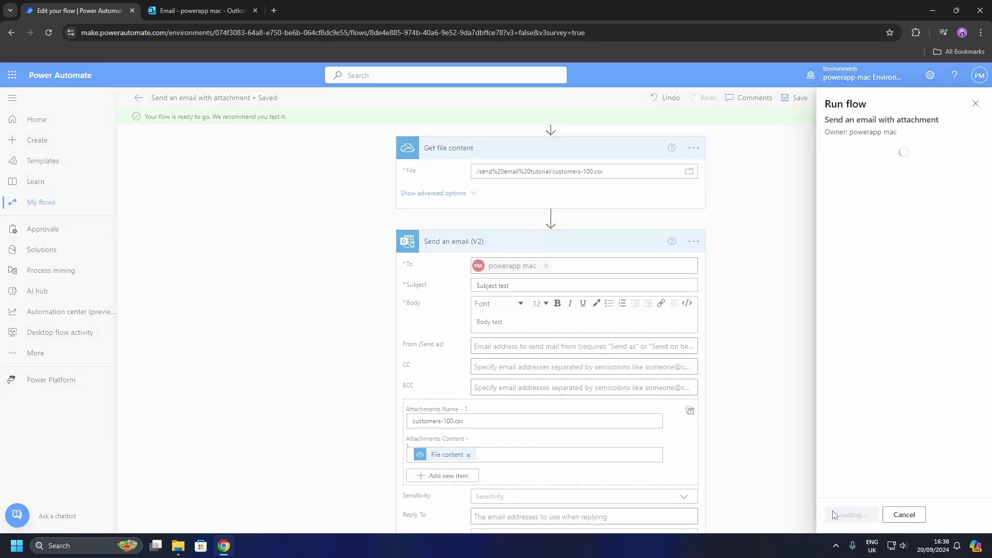
click(844, 515)
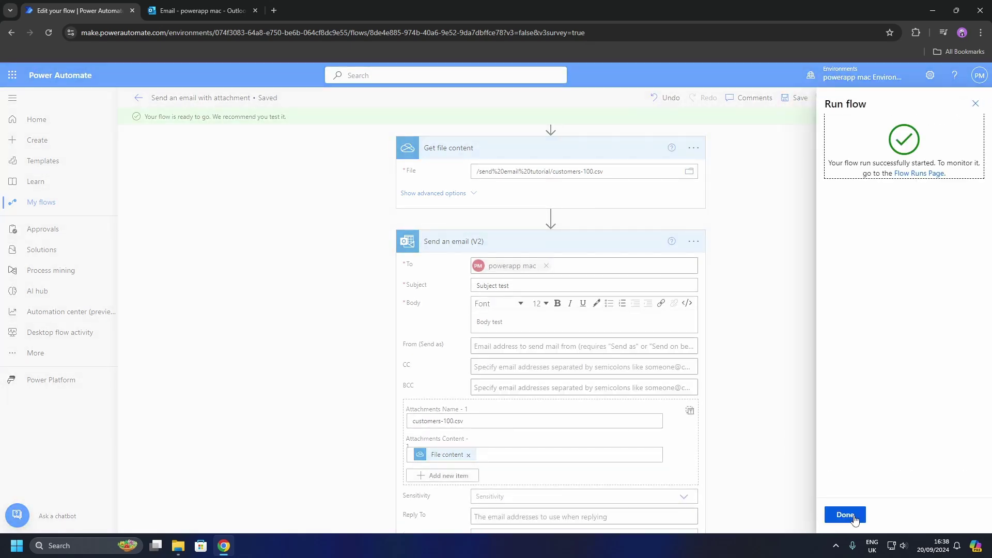
click(853, 517)
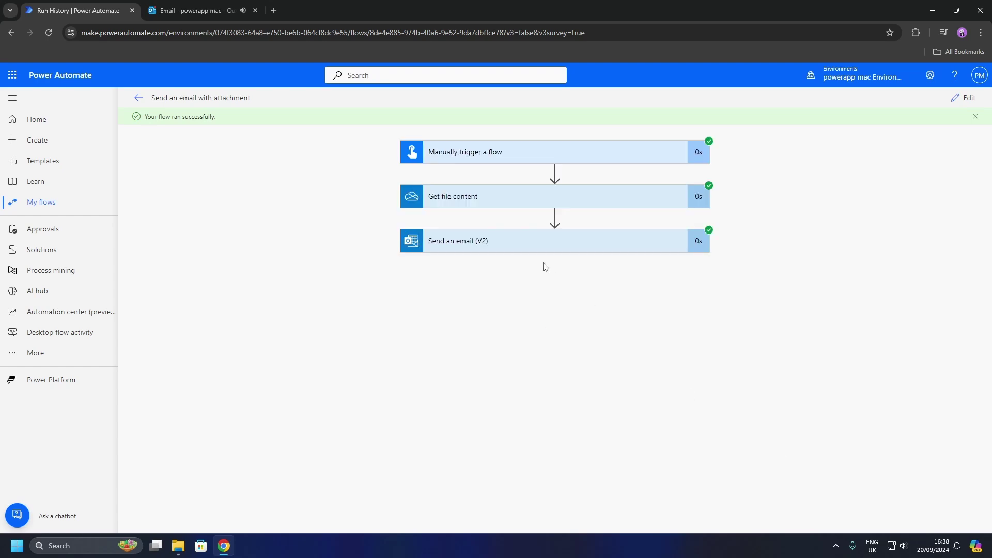
Step: Review the Get file content run output listing the customers-100.csv rows, then inspect Send an email (V2)
click(497, 199)
scroll(439, 336, down, 1)
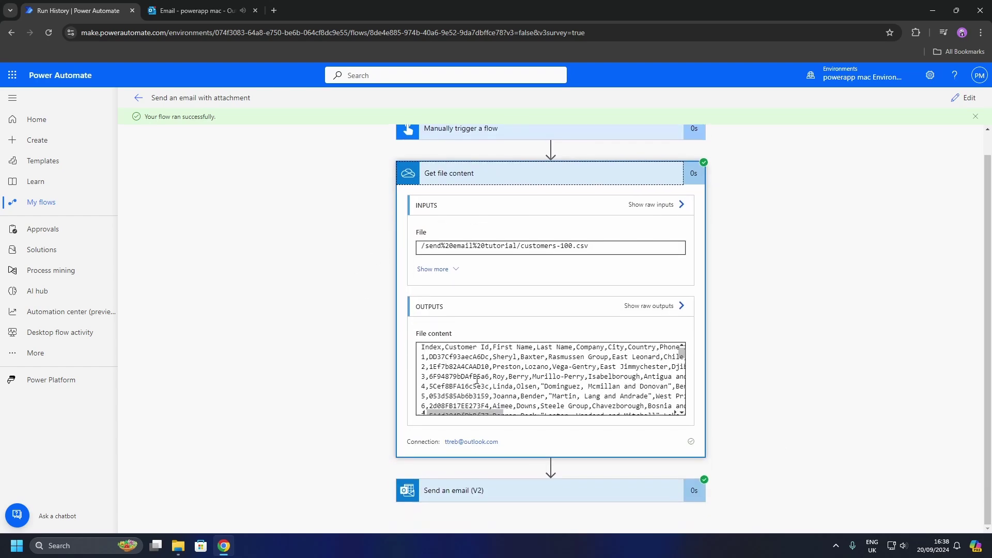
scroll(531, 376, down, 5)
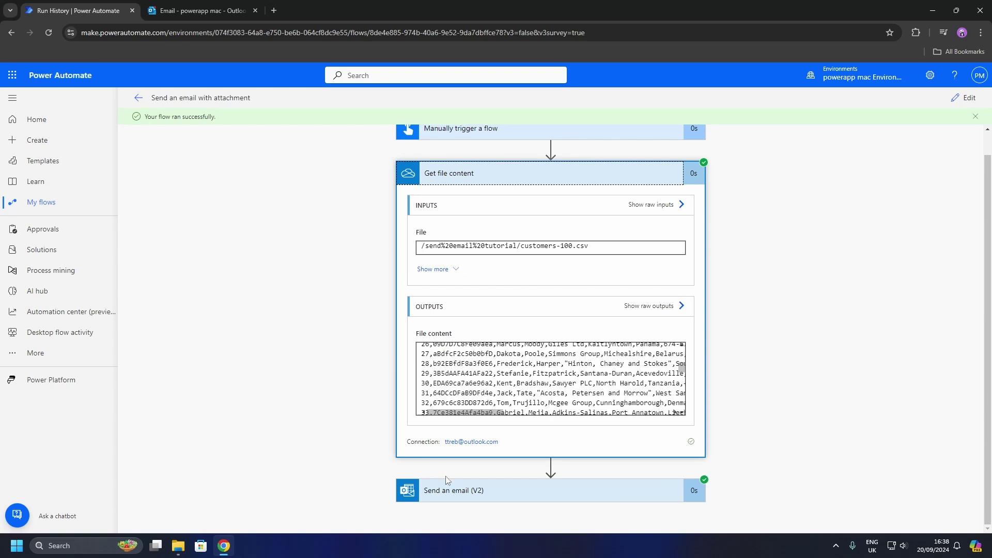
click(451, 494)
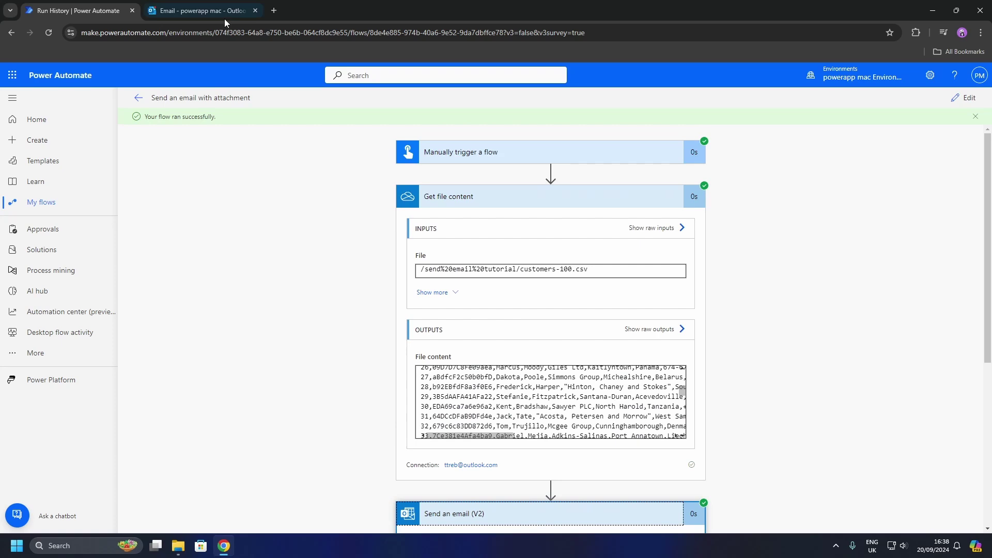
Step: Open the 'Subject test' email in Outlook and preview its customers-100.csv attachment's customer rows
click(224, 14)
click(306, 181)
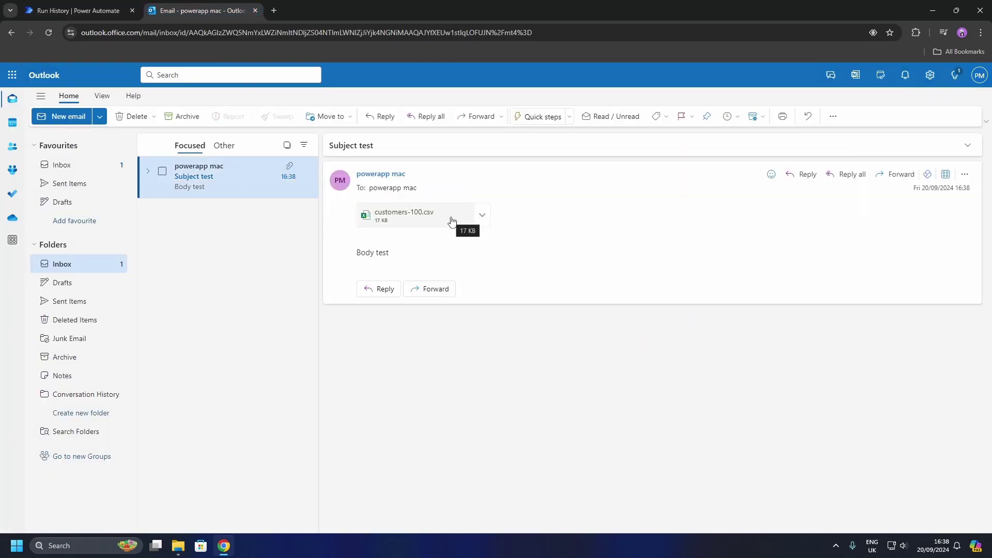
click(451, 221)
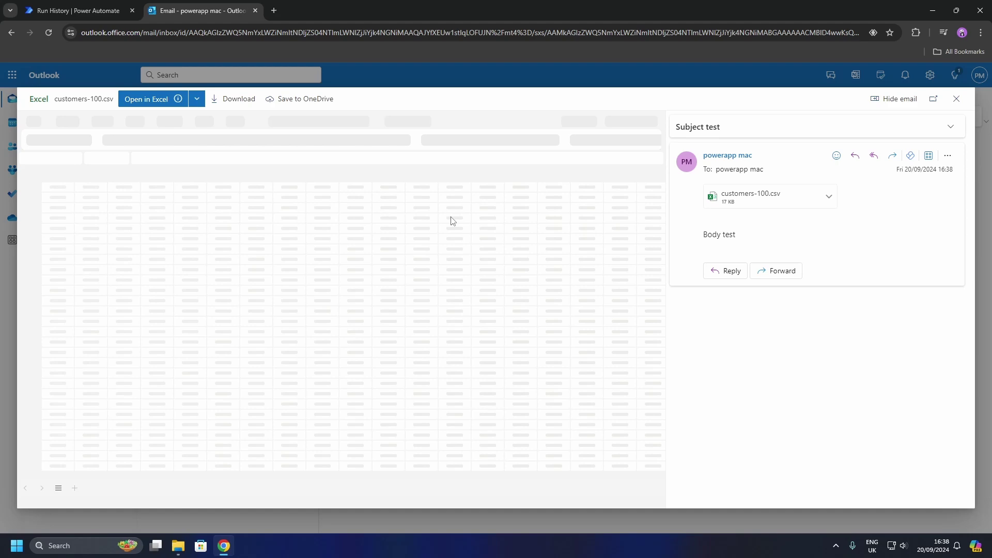
scroll(220, 270, down, 3)
scroll(219, 271, down, 12)
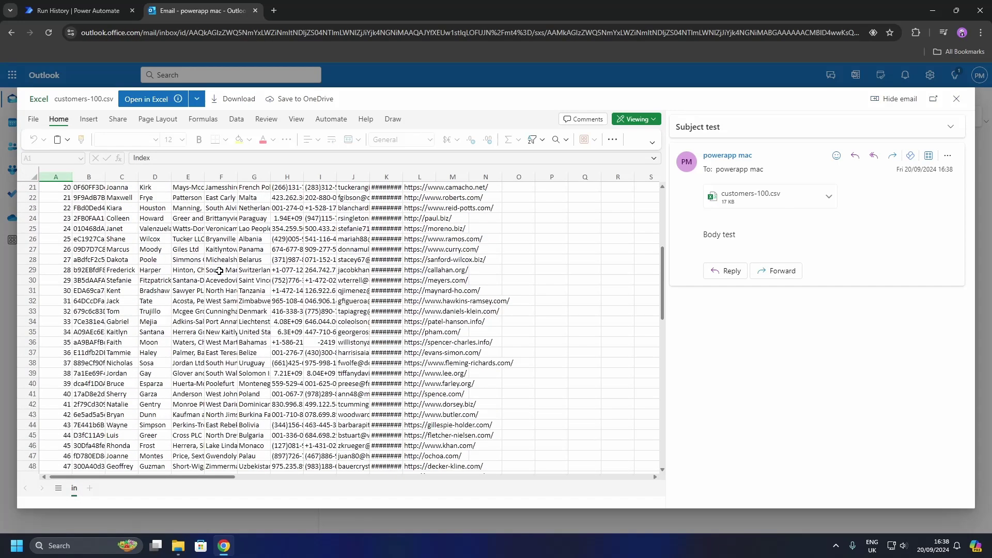
scroll(219, 272, down, 12)
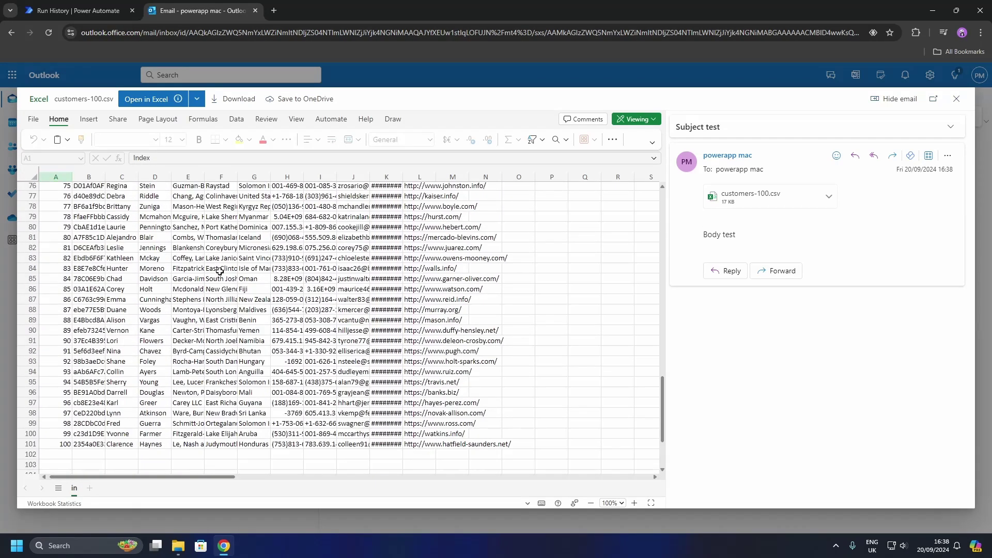